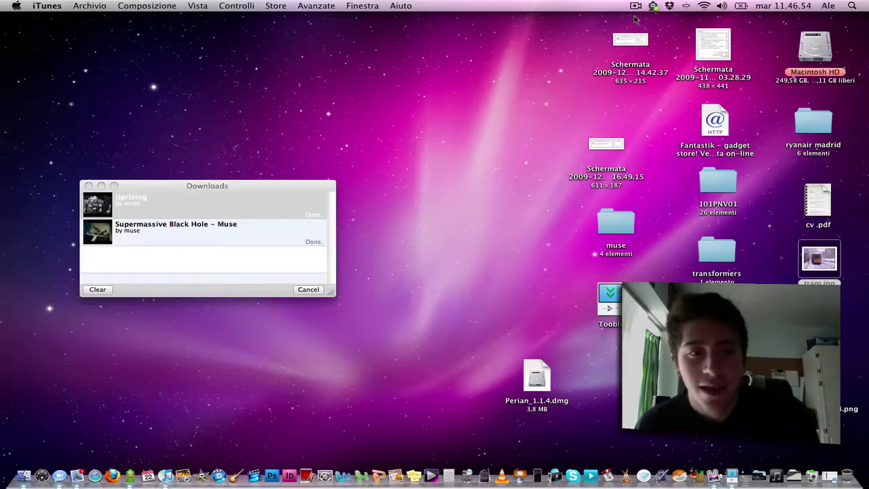
View the snowy city photos opened from the desktop and quit the image viewer.
{"action": "double_click", "coordinate": [832, 264]}
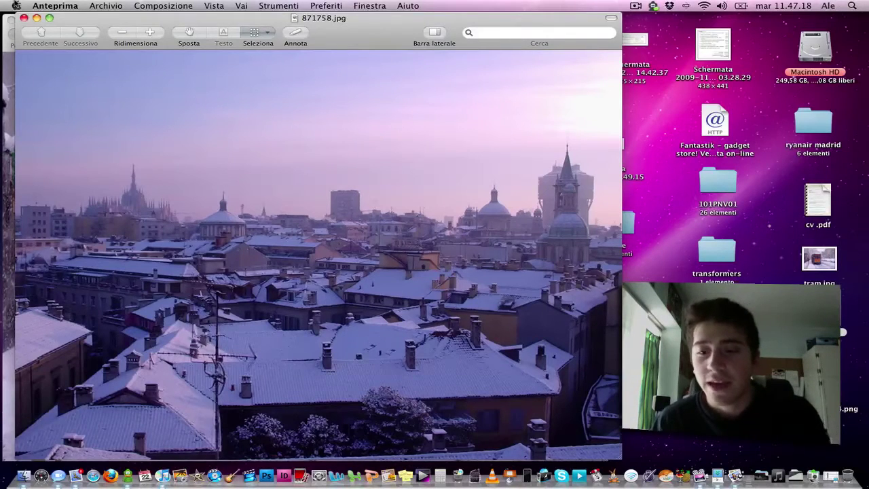
{"action": "key", "text": "super+q"}
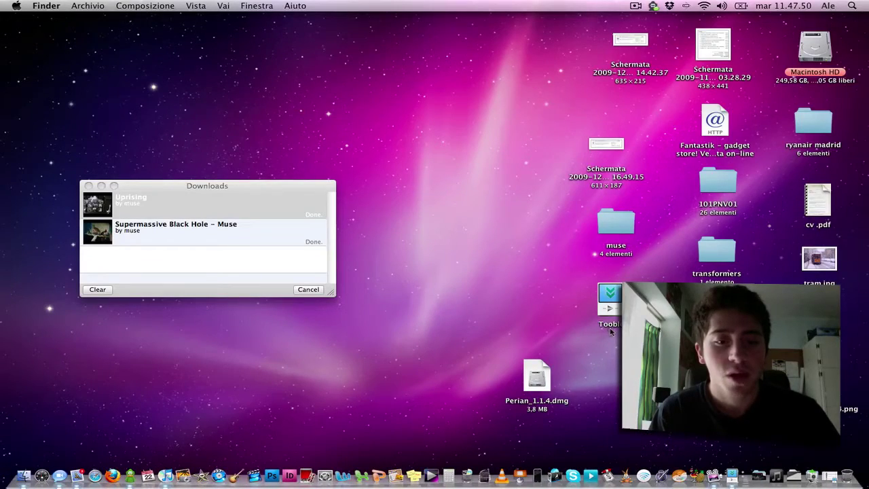
Bring up the Tooble window and review Perian's audio output choices in System Preferences, keeping Dolby Pro Logic II.
{"action": "left_click", "coordinate": [775, 475]}
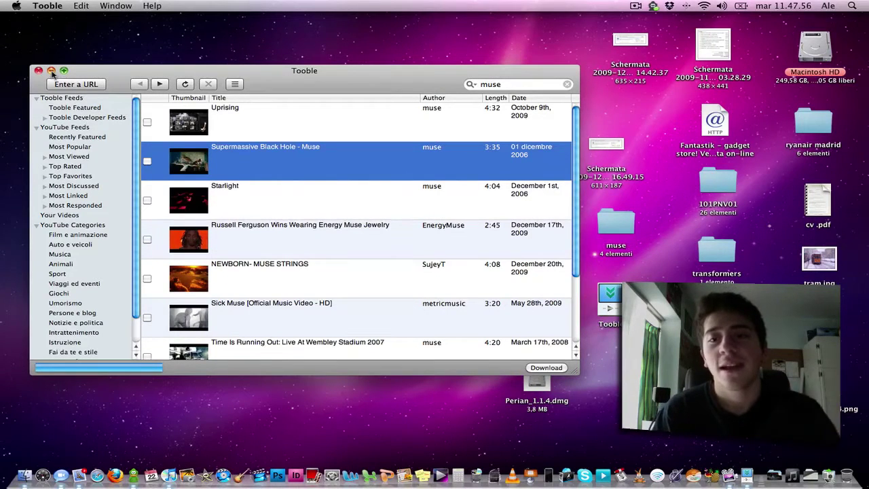
{"action": "left_click", "coordinate": [340, 468]}
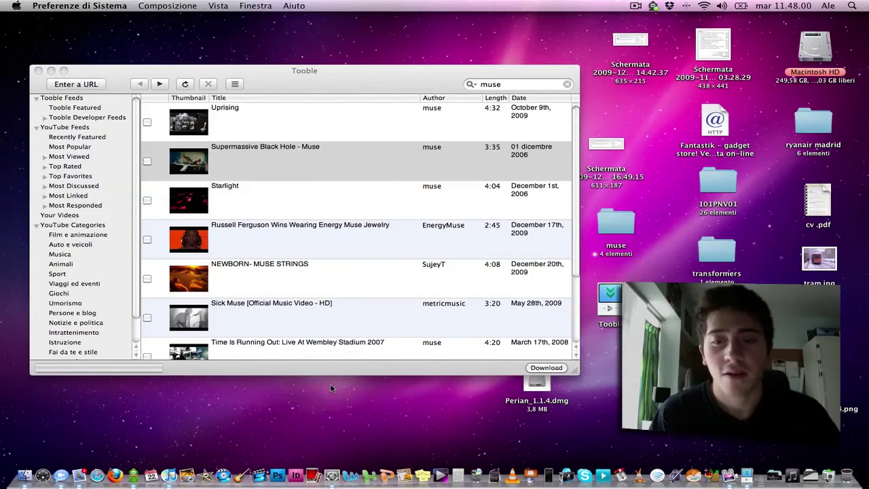
{"action": "left_click", "coordinate": [454, 390]}
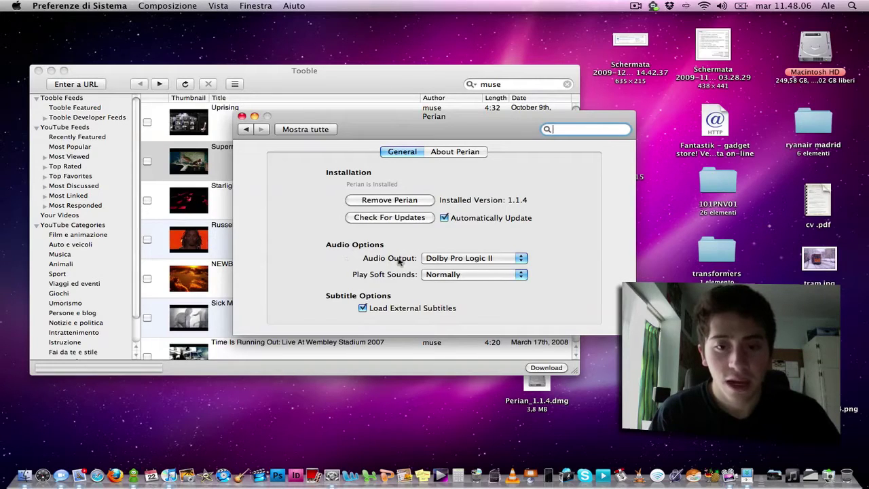
{"action": "left_click", "coordinate": [467, 261]}
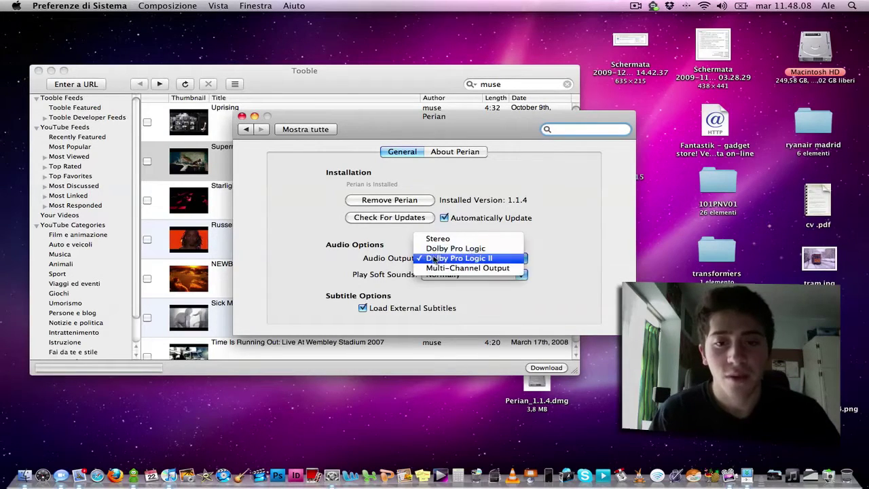
{"action": "left_click", "coordinate": [448, 258]}
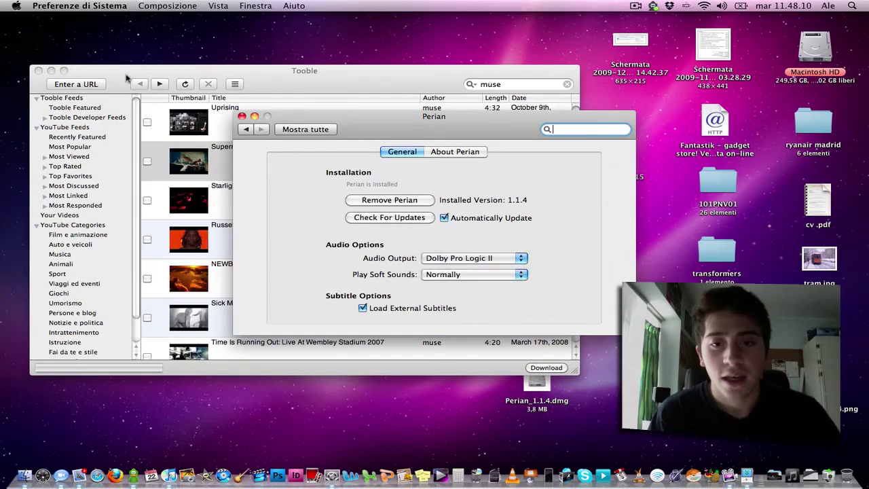
{"action": "left_click", "coordinate": [241, 117]}
Reposition the Tooble window and look at the prompt for downloading a video by URL, cancelling it without an entry.
{"action": "left_click_drag", "start_coordinate": [278, 80], "coordinate": [355, 101]}
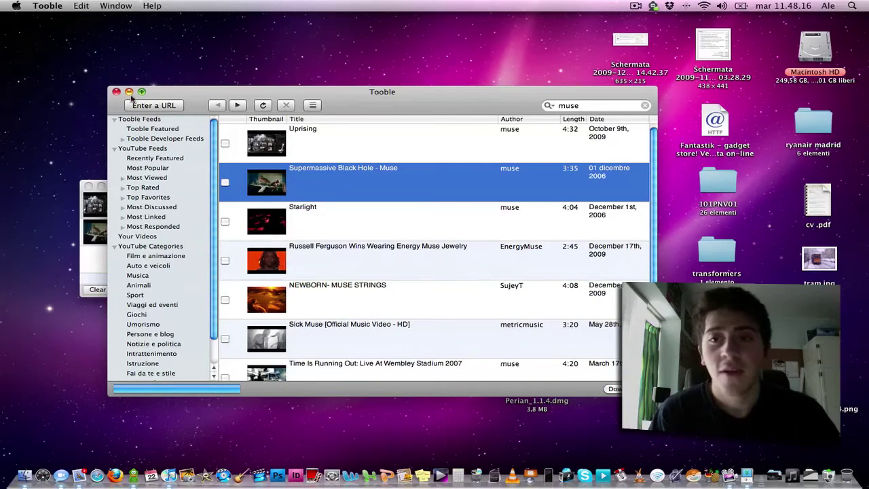
{"action": "left_click_drag", "start_coordinate": [173, 92], "coordinate": [155, 90]}
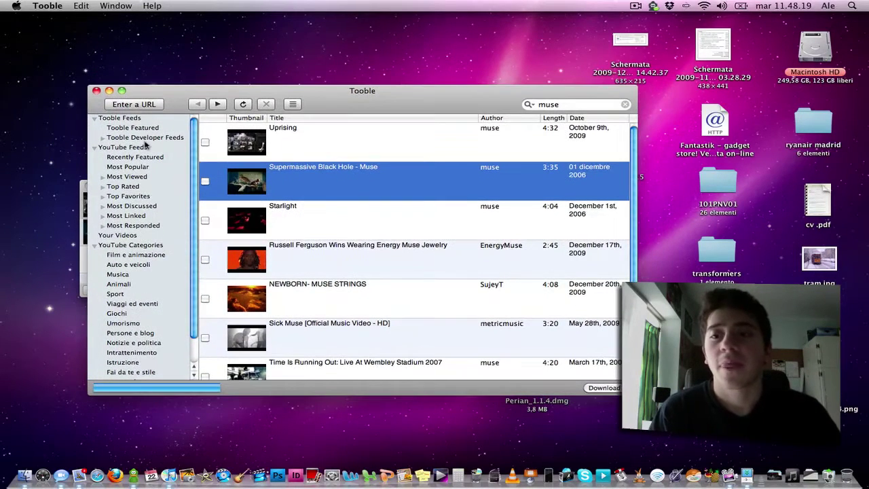
{"action": "left_click", "coordinate": [136, 105]}
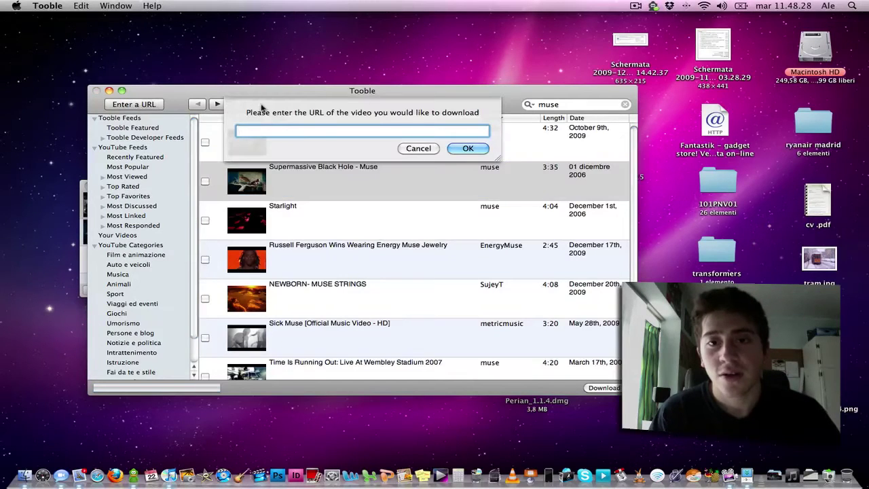
{"action": "left_click", "coordinate": [422, 148]}
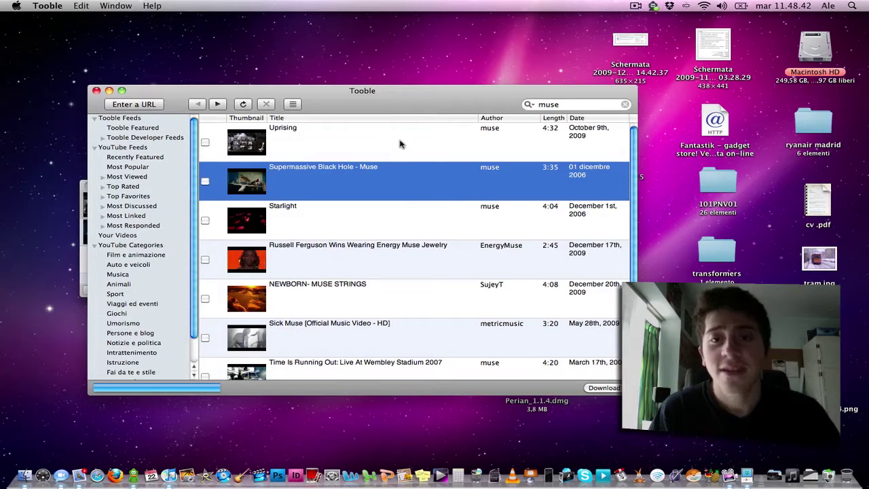
{"action": "mouse_move", "coordinate": [400, 143]}
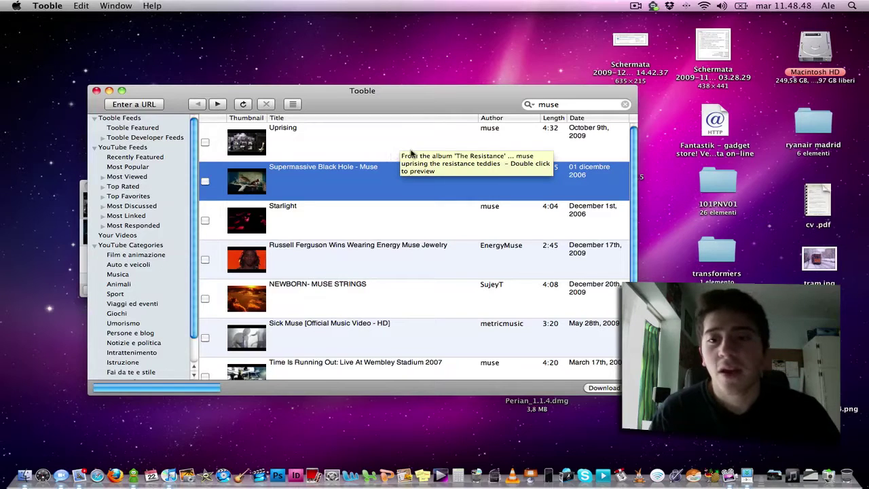
Search Tooble for "apple blog" videos.
{"action": "left_click", "coordinate": [556, 104]}
{"action": "double_click", "coordinate": [556, 103]}
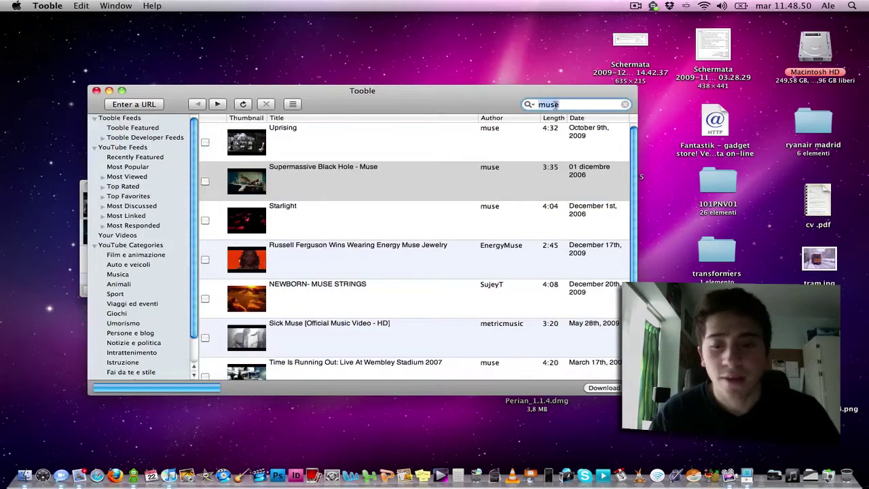
{"action": "type", "text": "apple blog"}
{"action": "key", "text": "Return"}
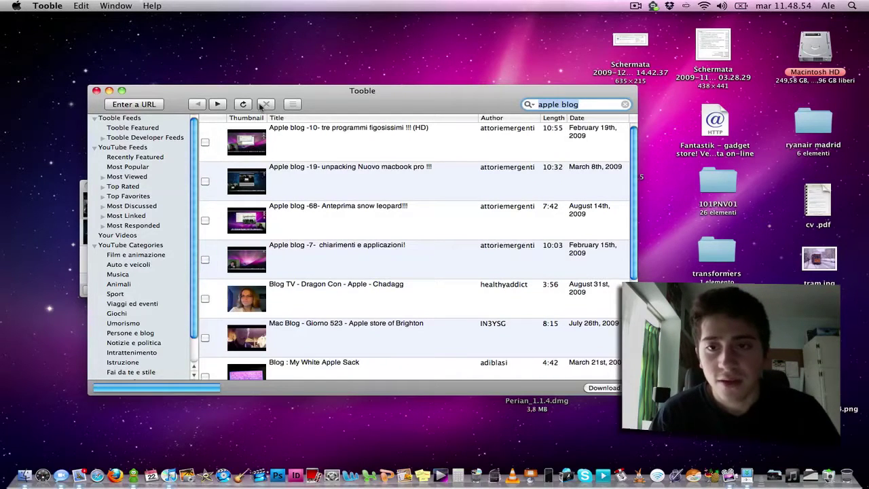
{"action": "left_click", "coordinate": [218, 104]}
{"action": "left_click", "coordinate": [197, 104]}
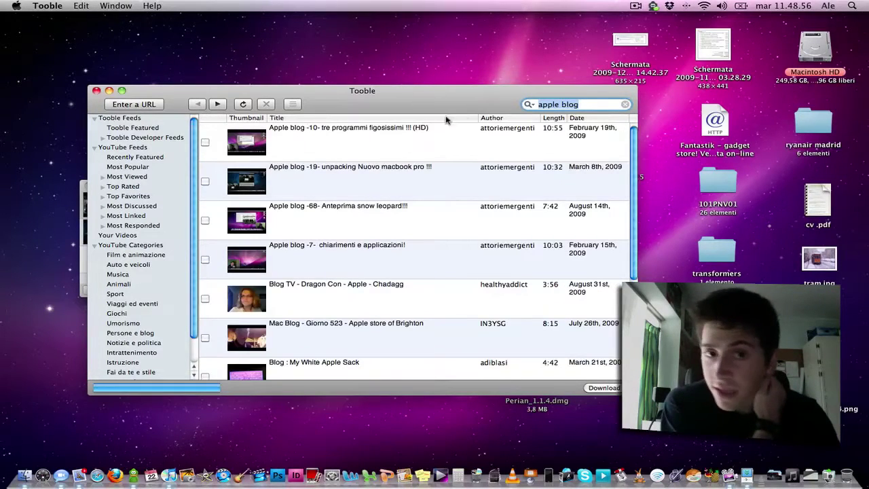
Clear the search term and search Tooble for "muse" videos.
{"action": "left_click", "coordinate": [625, 104]}
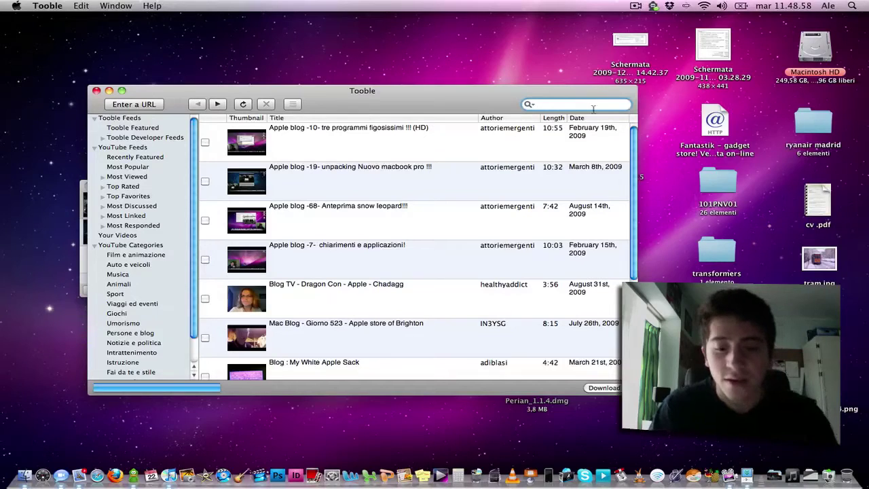
{"action": "type", "text": "m"}
{"action": "key", "text": "BackSpace"}
{"action": "key", "text": "BackSpace"}
{"action": "type", "text": "us"}
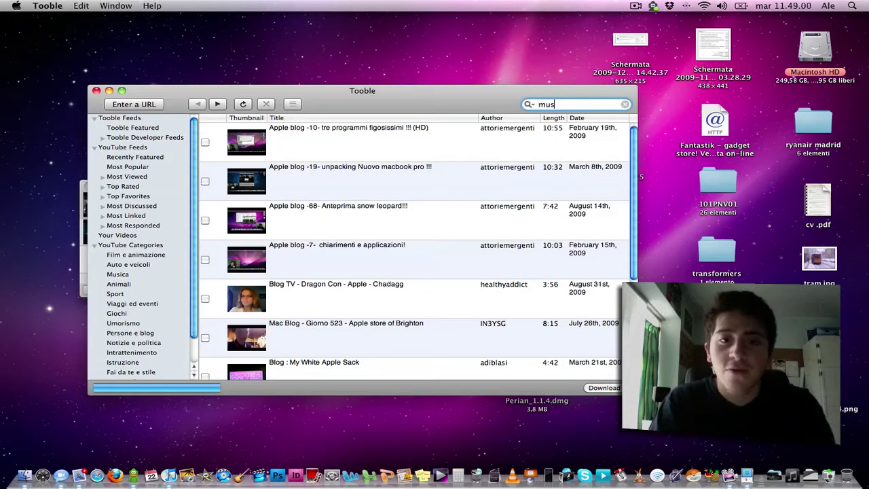
{"action": "type", "text": "e"}
{"action": "key", "text": "Return"}
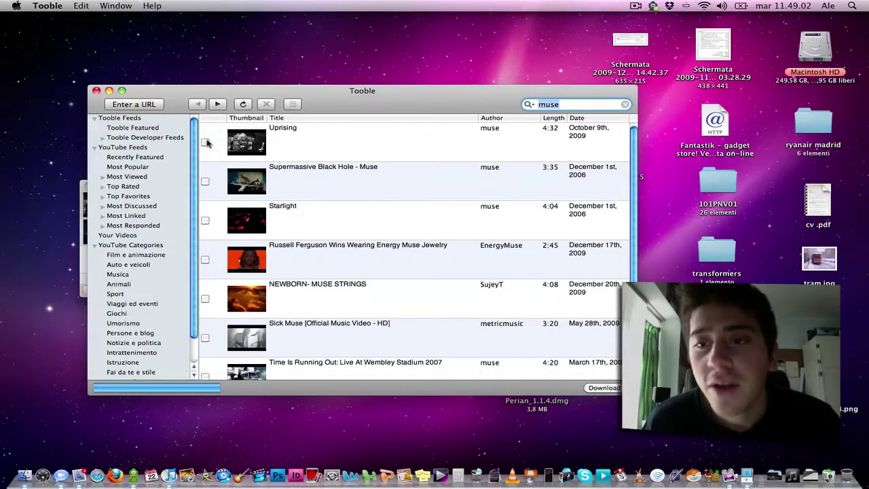
Mark the Uprising video for download and reveal its downloaded file in the Tooble Movies folder.
{"action": "left_click", "coordinate": [205, 142]}
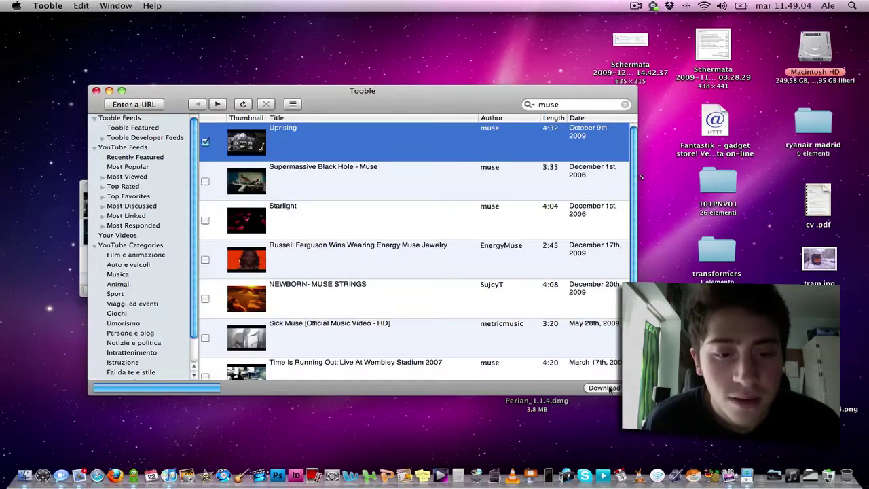
{"action": "left_click", "coordinate": [84, 213]}
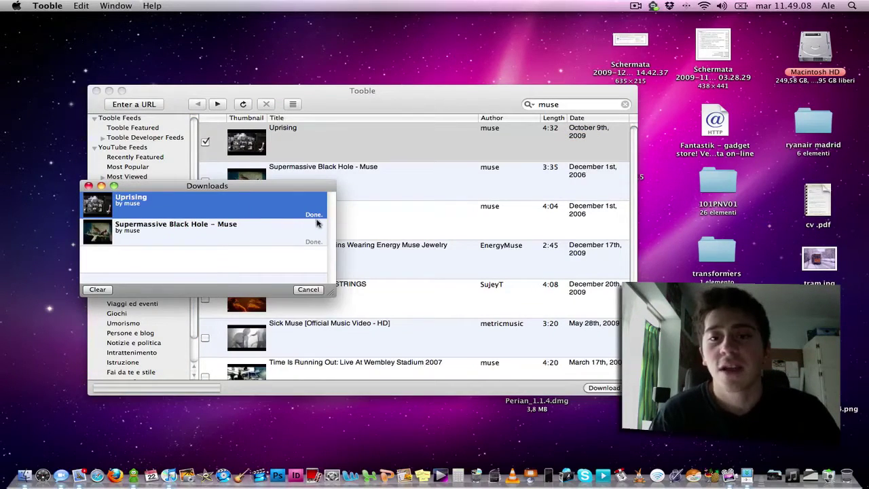
{"action": "double_click", "coordinate": [257, 208]}
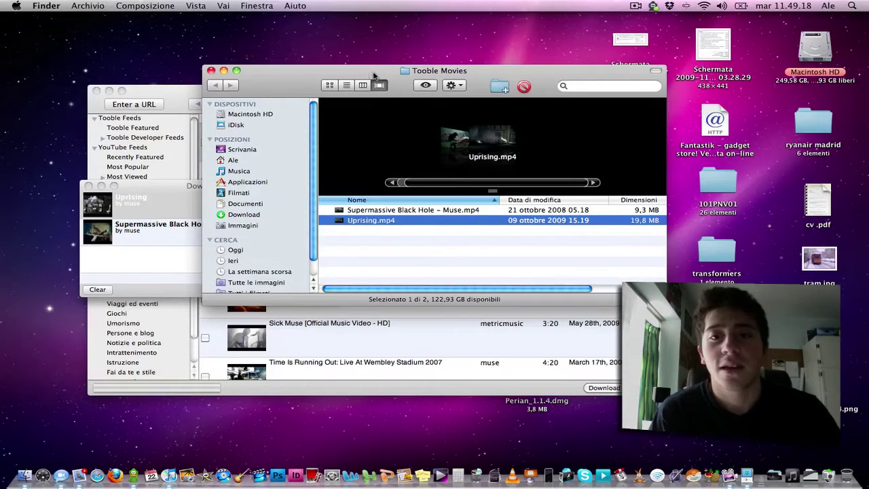
{"action": "left_click_drag", "start_coordinate": [372, 75], "coordinate": [478, 80]}
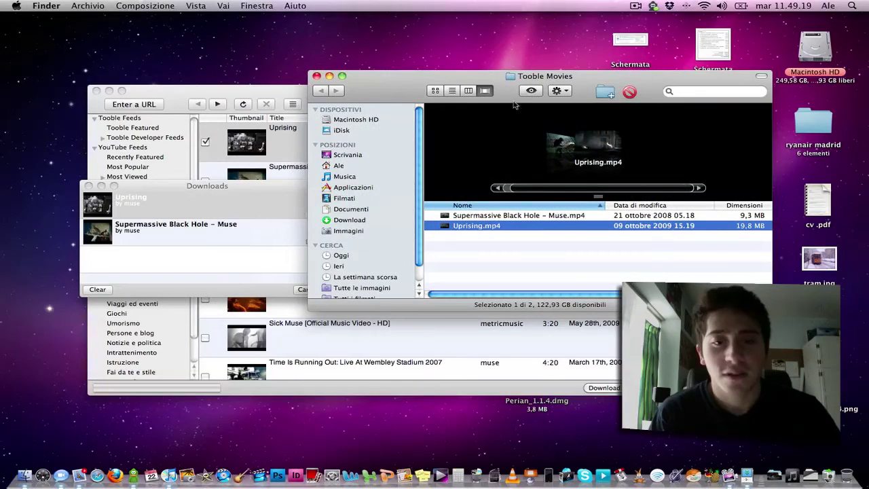
Move "Supermassive Black Hole - Muse.mp4" to the trash and clear Tooble's Downloads list.
{"action": "left_click", "coordinate": [506, 216]}
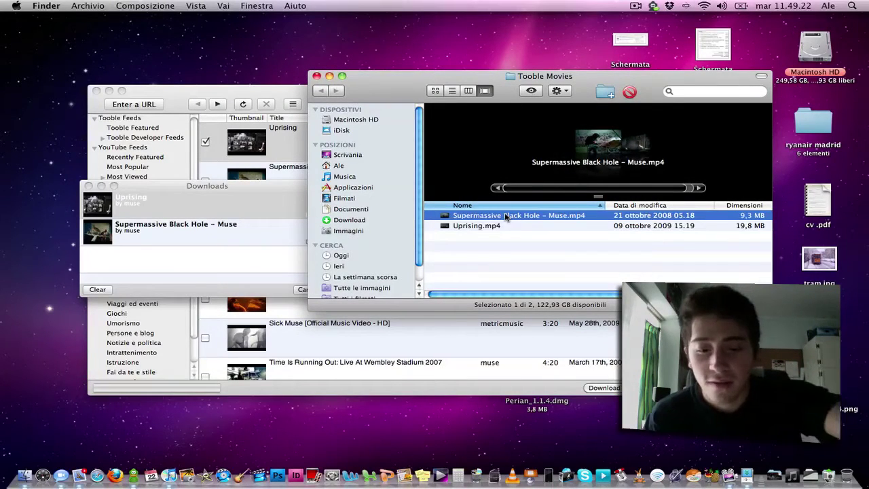
{"action": "key", "text": "super+BackSpace"}
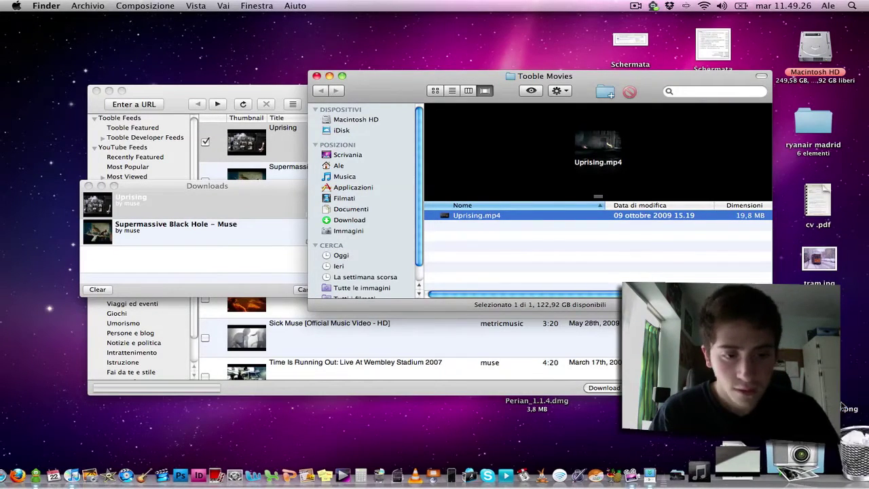
{"action": "left_click", "coordinate": [171, 226]}
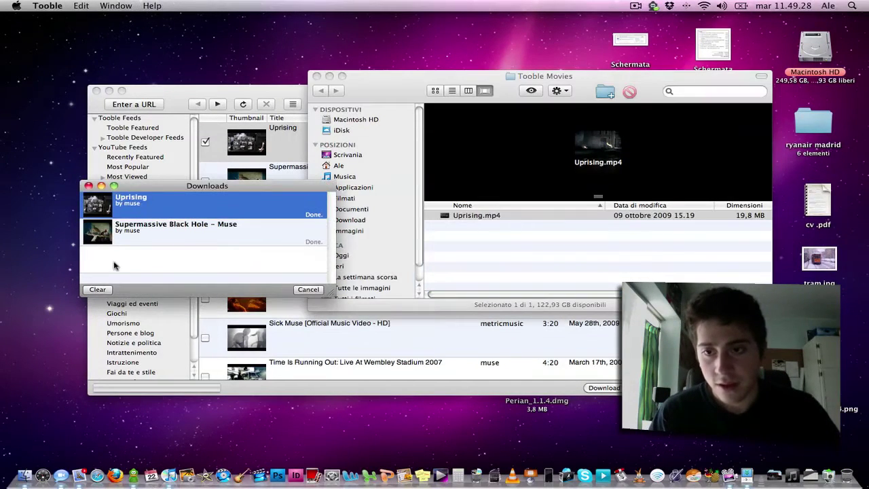
{"action": "left_click", "coordinate": [99, 290]}
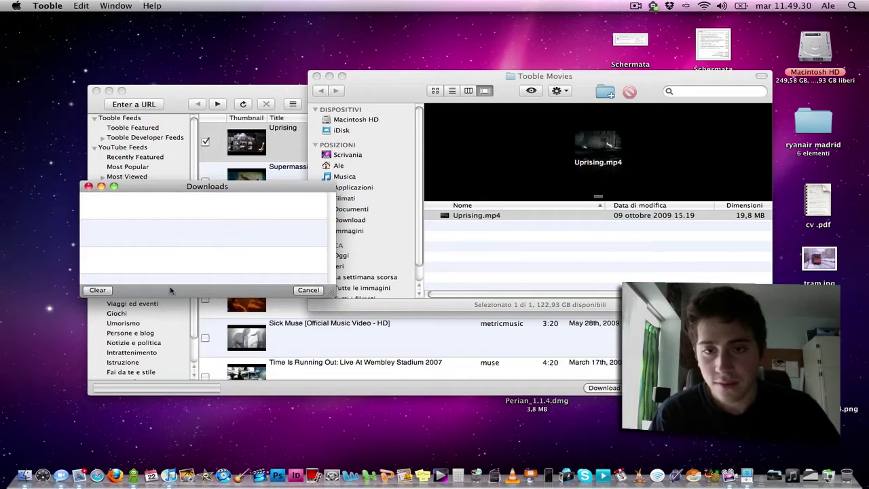
Move Uprising.mp4 to the desktop and close the Tooble Movies and Downloads windows.
{"action": "left_click_drag", "start_coordinate": [496, 215], "coordinate": [428, 19]}
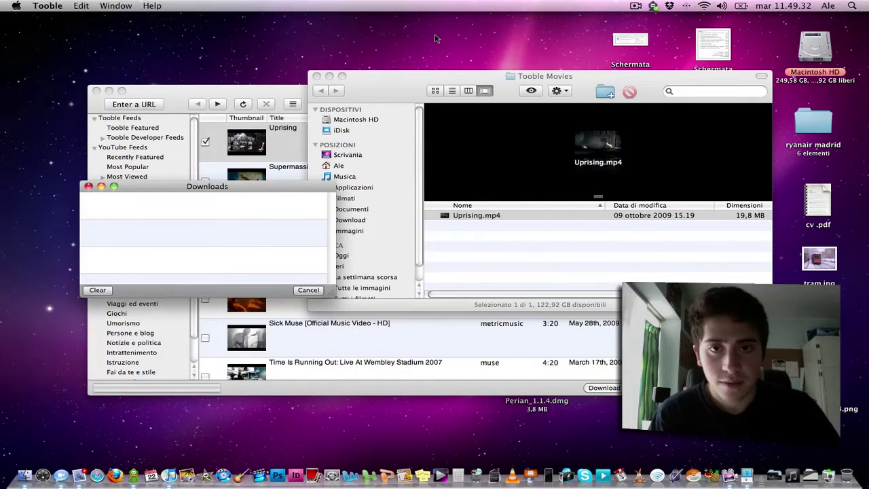
{"action": "left_click", "coordinate": [317, 76]}
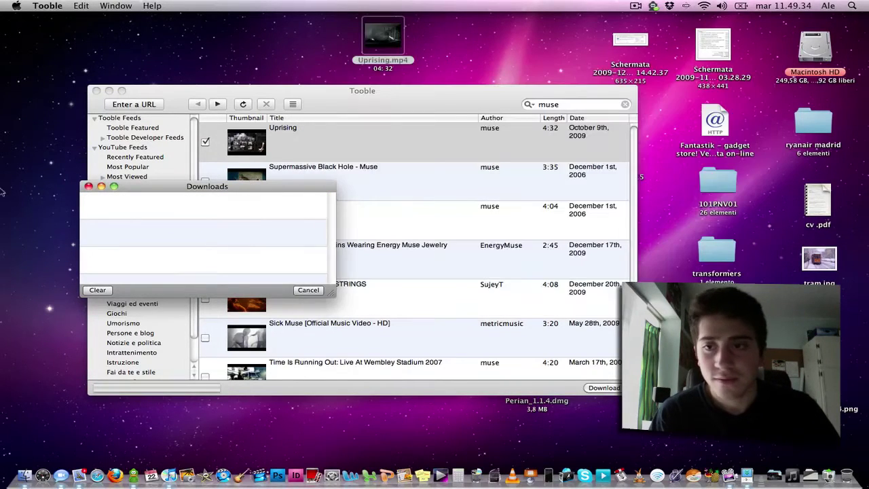
{"action": "left_click", "coordinate": [89, 186]}
Play Uprising.mp4 from the desktop in an enlarged window and in full screen, and quit QuickTime Player.
{"action": "left_click", "coordinate": [384, 40]}
{"action": "double_click", "coordinate": [384, 40]}
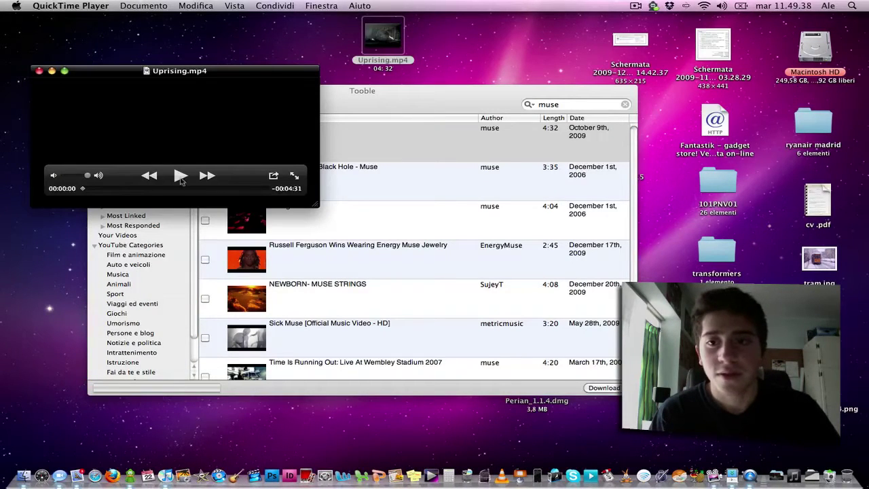
{"action": "left_click", "coordinate": [181, 176]}
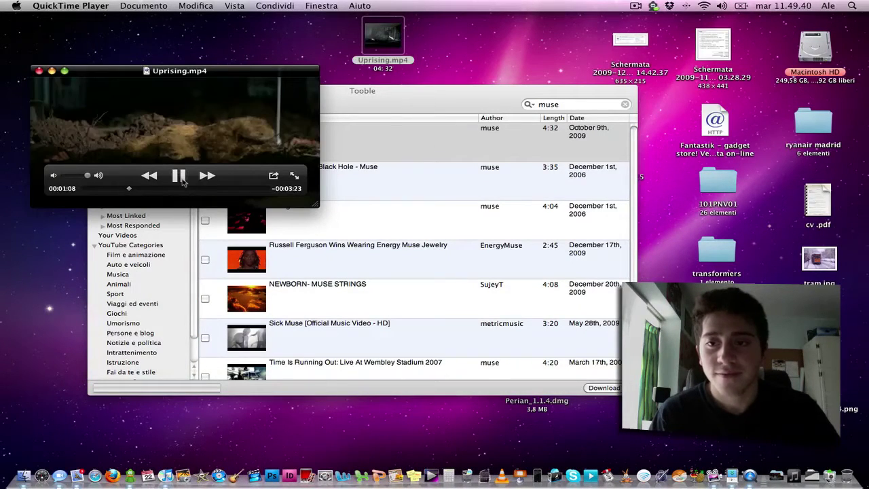
{"action": "left_click_drag", "start_coordinate": [313, 202], "coordinate": [656, 369]}
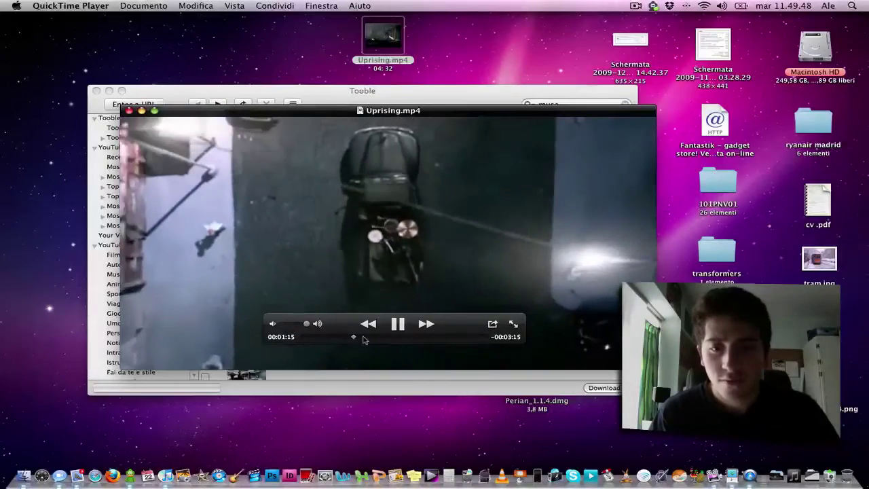
{"action": "left_click", "coordinate": [363, 336]}
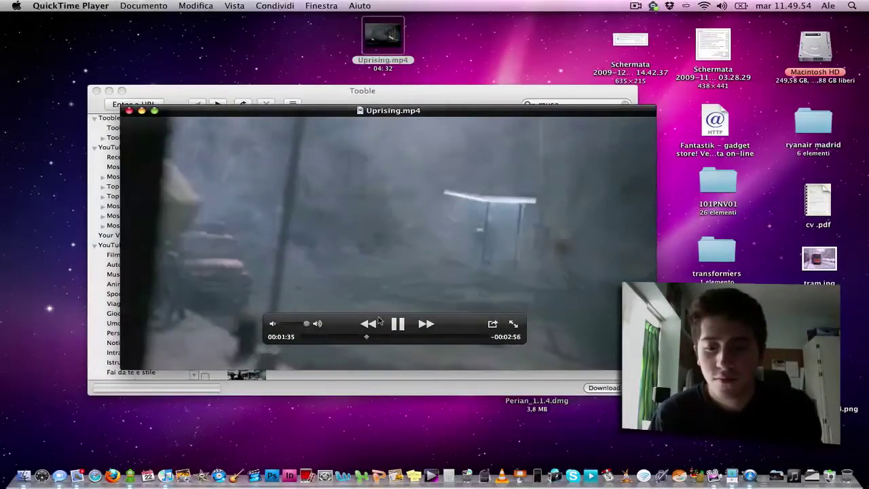
{"action": "key", "text": "super+f"}
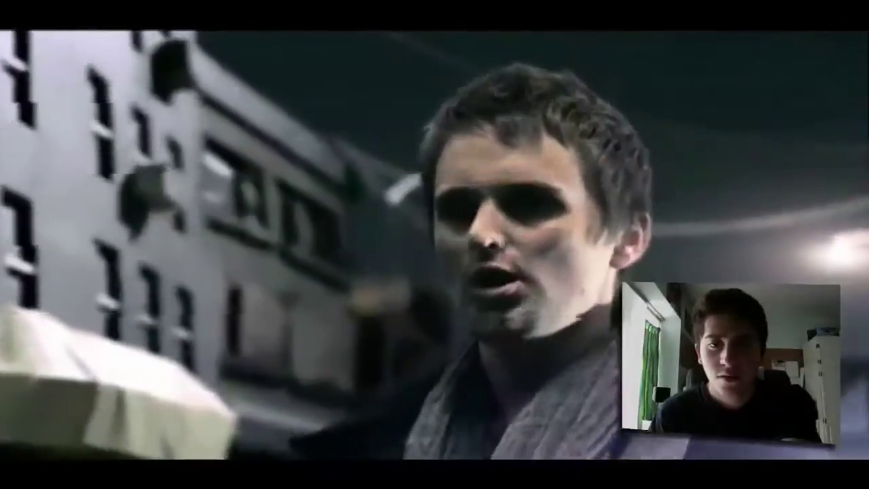
{"action": "key", "text": "Escape"}
{"action": "key", "text": "super+q"}
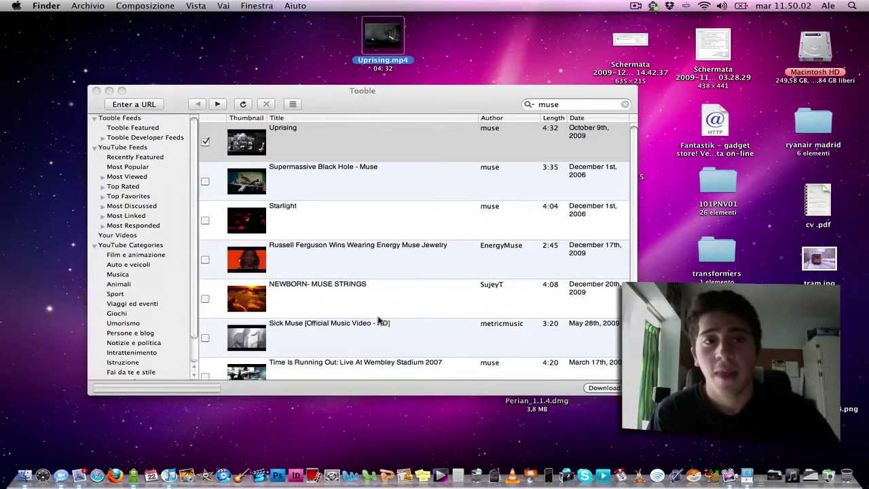
Close the Tooble window.
{"action": "left_click", "coordinate": [187, 95]}
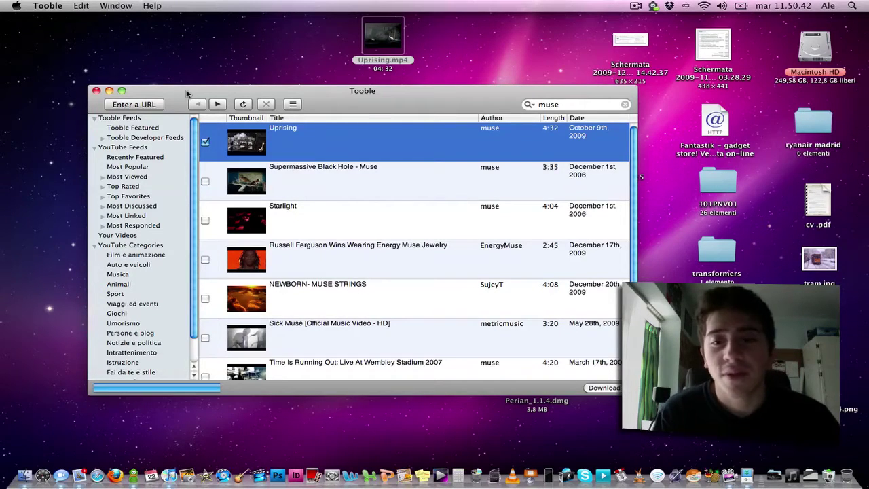
{"action": "left_click", "coordinate": [97, 90]}
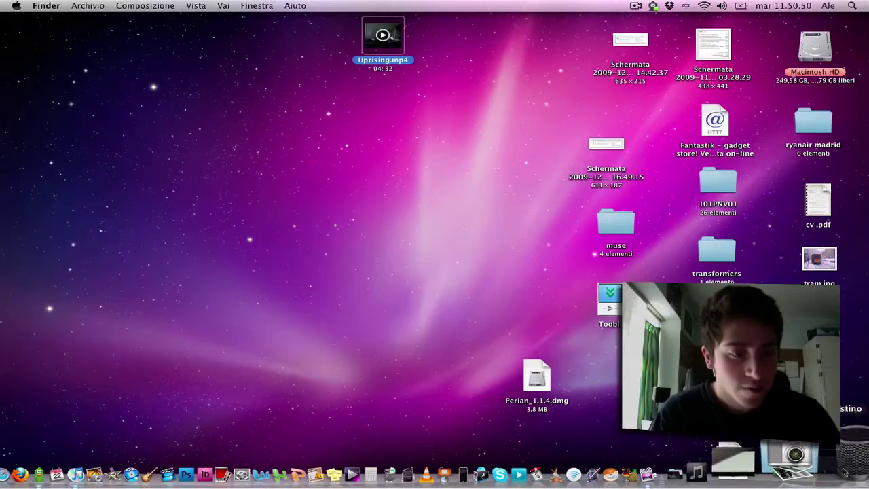
Move Uprising.mp4 from the desktop to the trash and empty the trash.
{"action": "left_click_drag", "start_coordinate": [847, 468], "coordinate": [847, 468]}
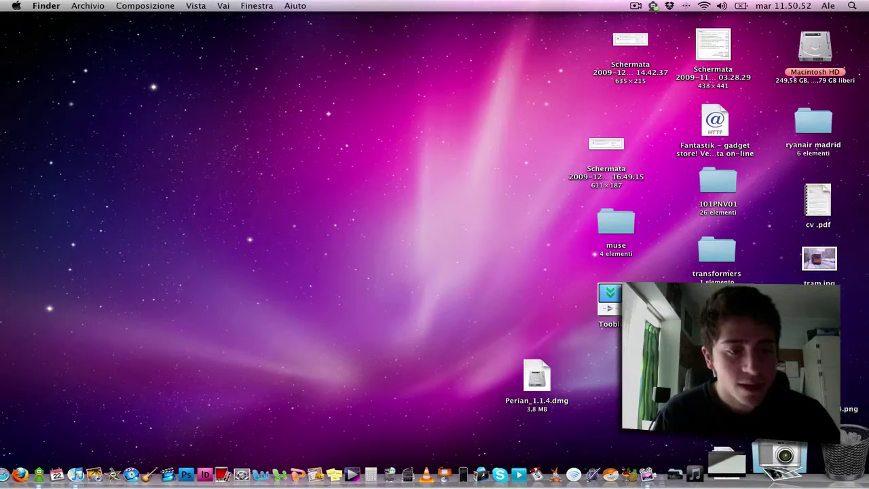
{"action": "key", "text": "super+shift+BackSpace"}
{"action": "key", "text": "Return"}
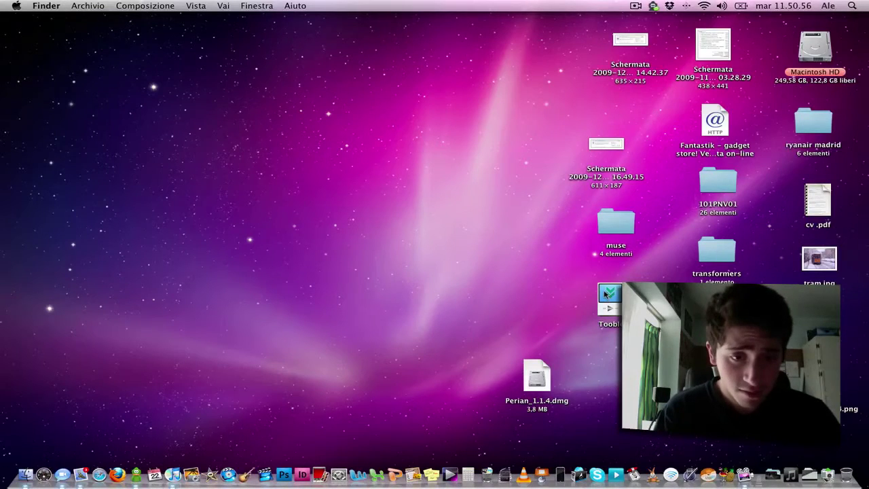
Move the Tooble file off the desktop.
{"action": "left_click_drag", "start_coordinate": [609, 298], "coordinate": [749, 461]}
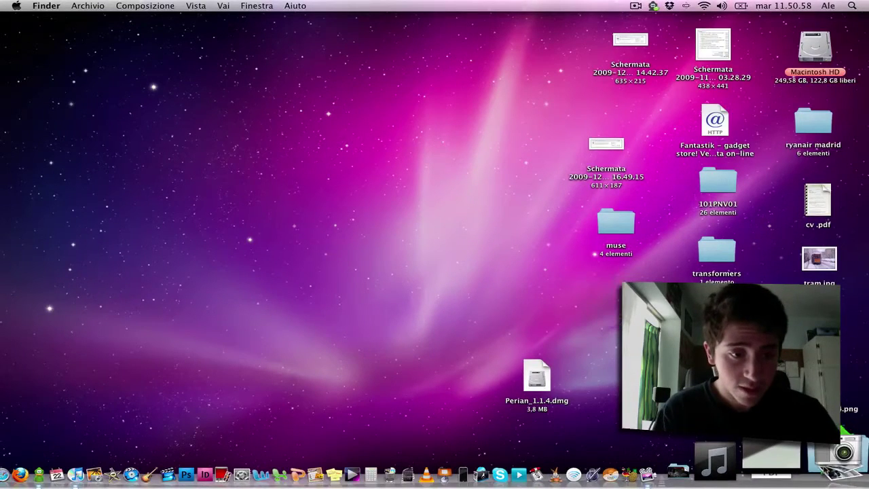